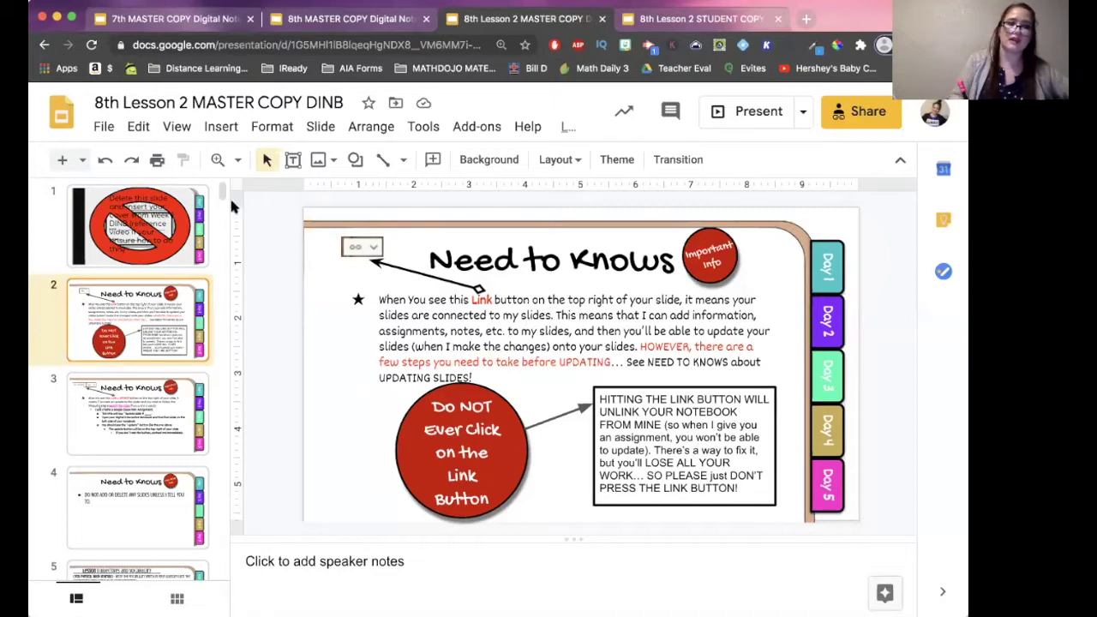
- Glance at the Need to Knows slide 2, then return to slide 1's placeholder Week 1 cover
left_click(174, 237)
key("ctrl+v")
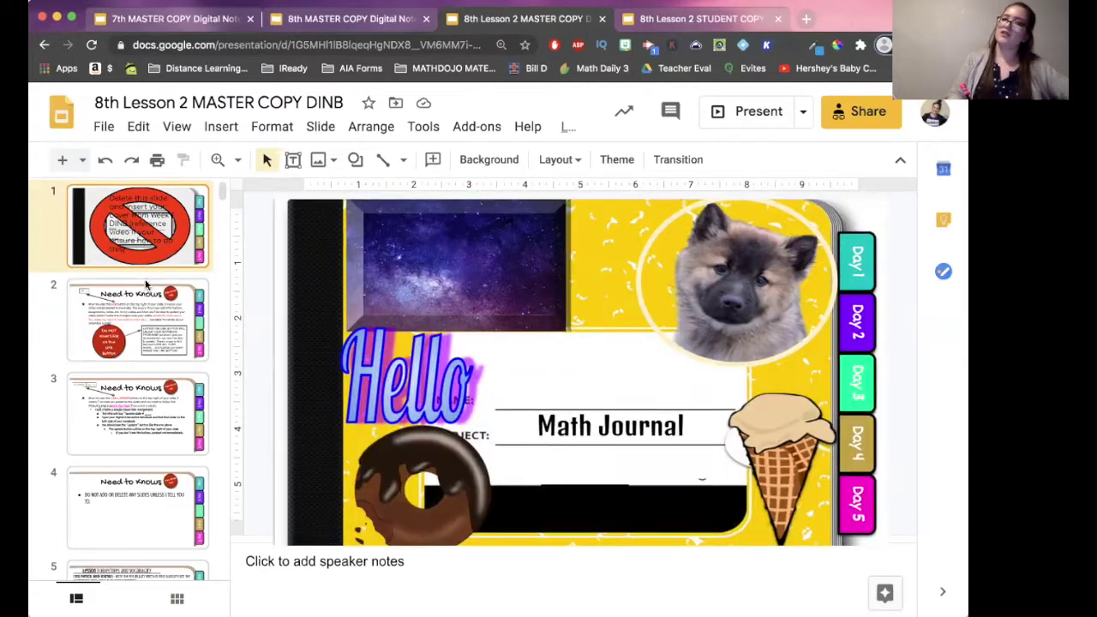
scroll(218, 197, "down", 2)
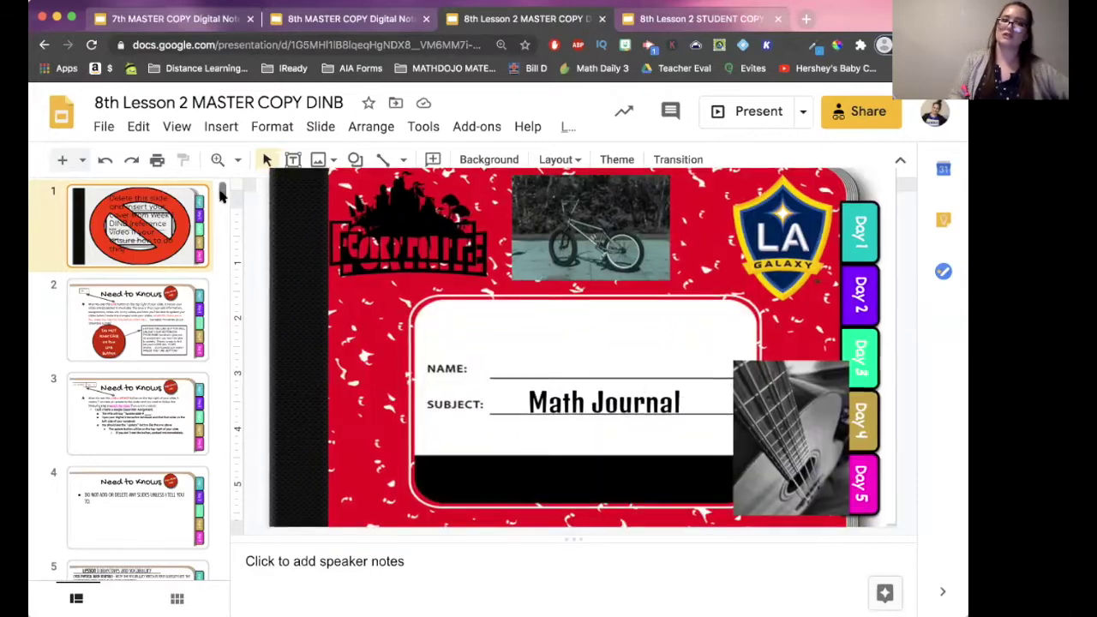
scroll(214, 210, "up", 3)
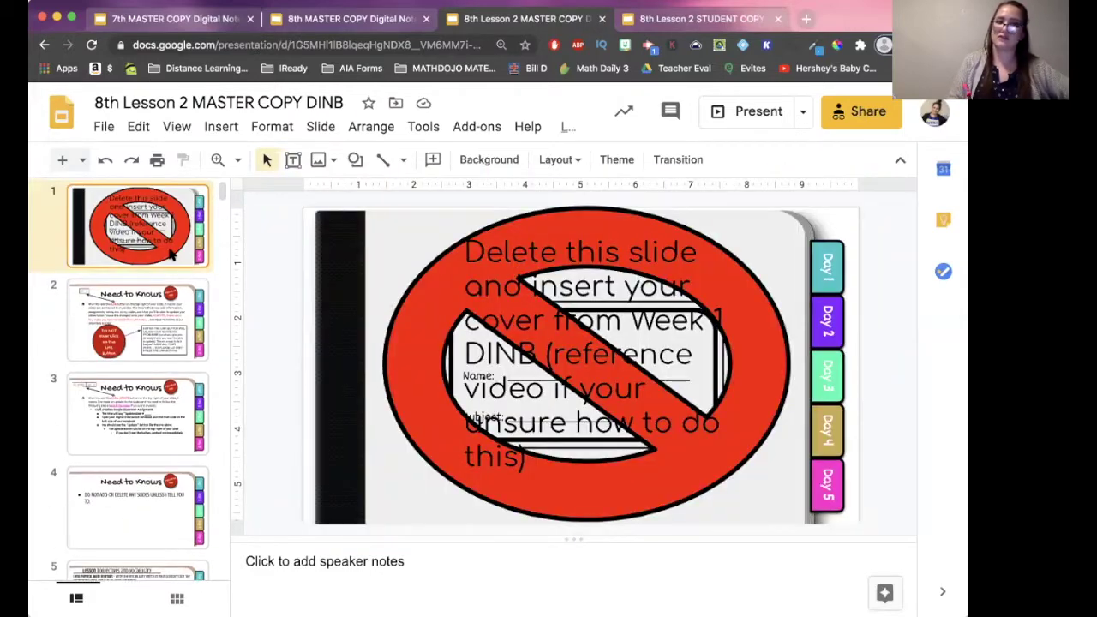
left_click(159, 308)
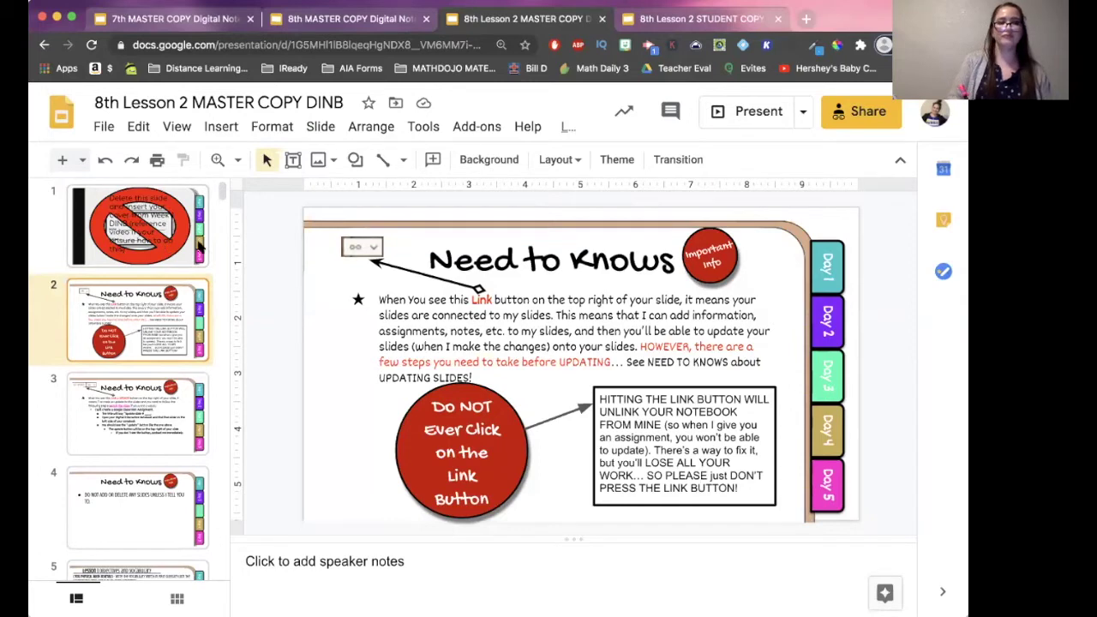
left_click(177, 216)
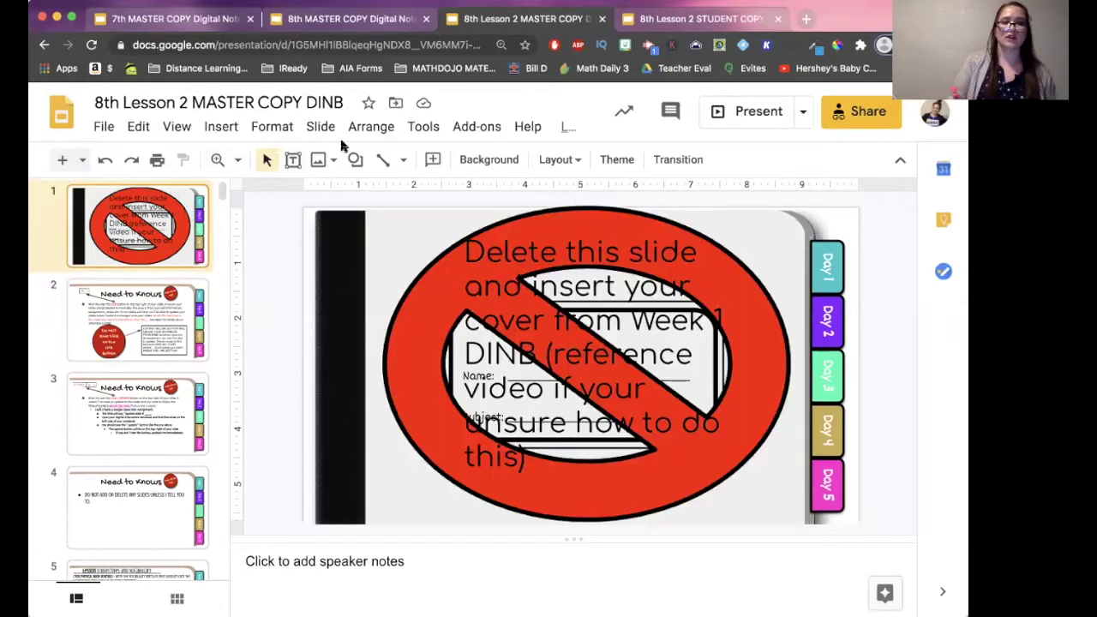
left_click(866, 112)
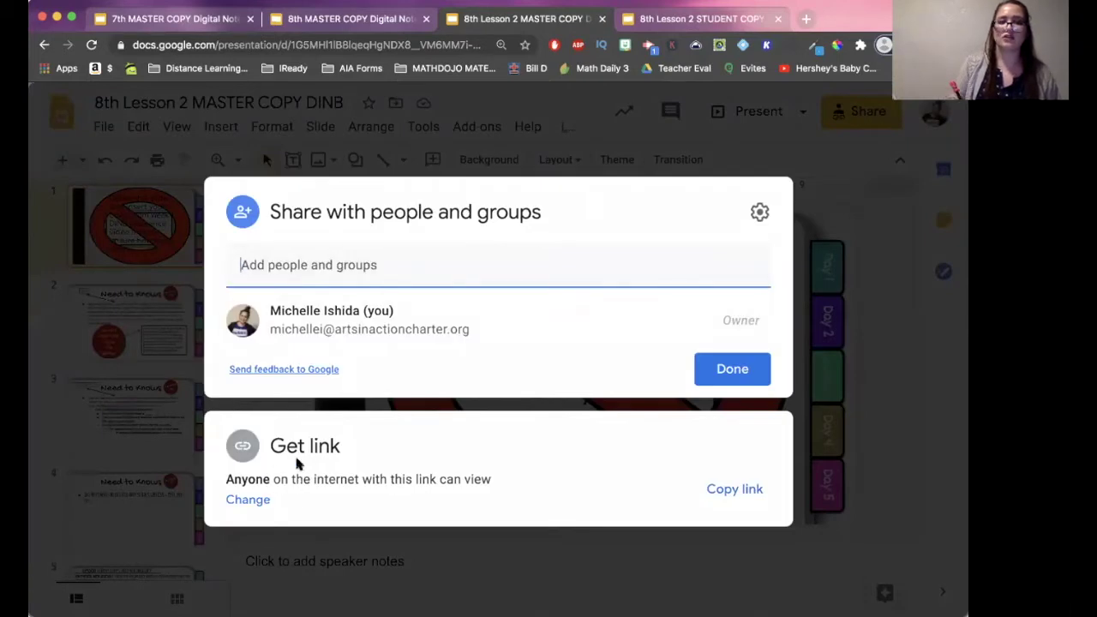
left_click(320, 471)
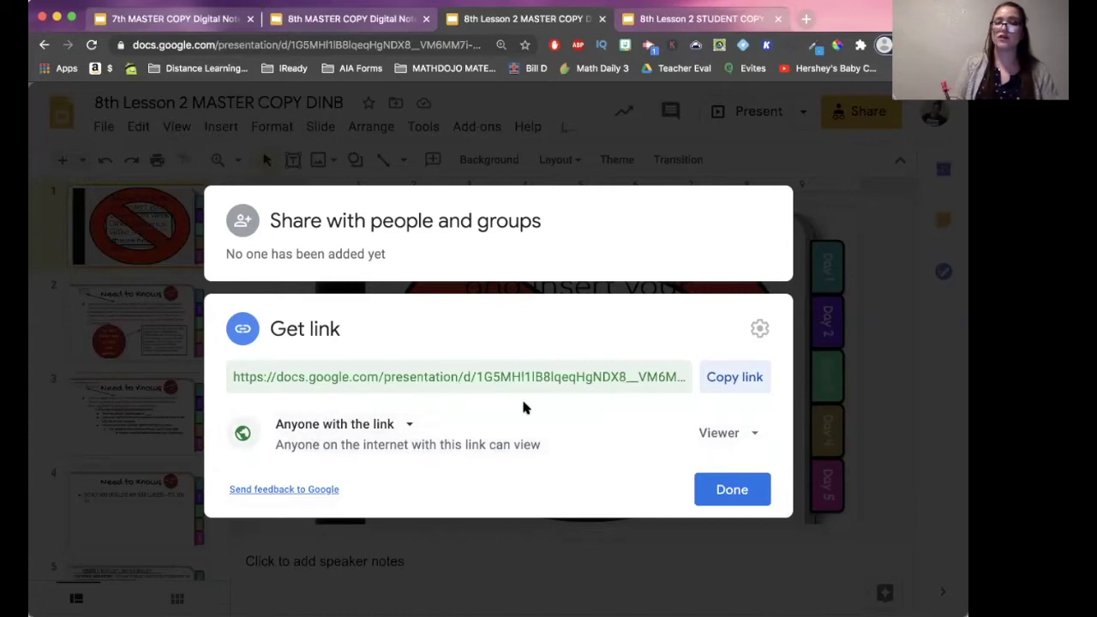
left_click(743, 494)
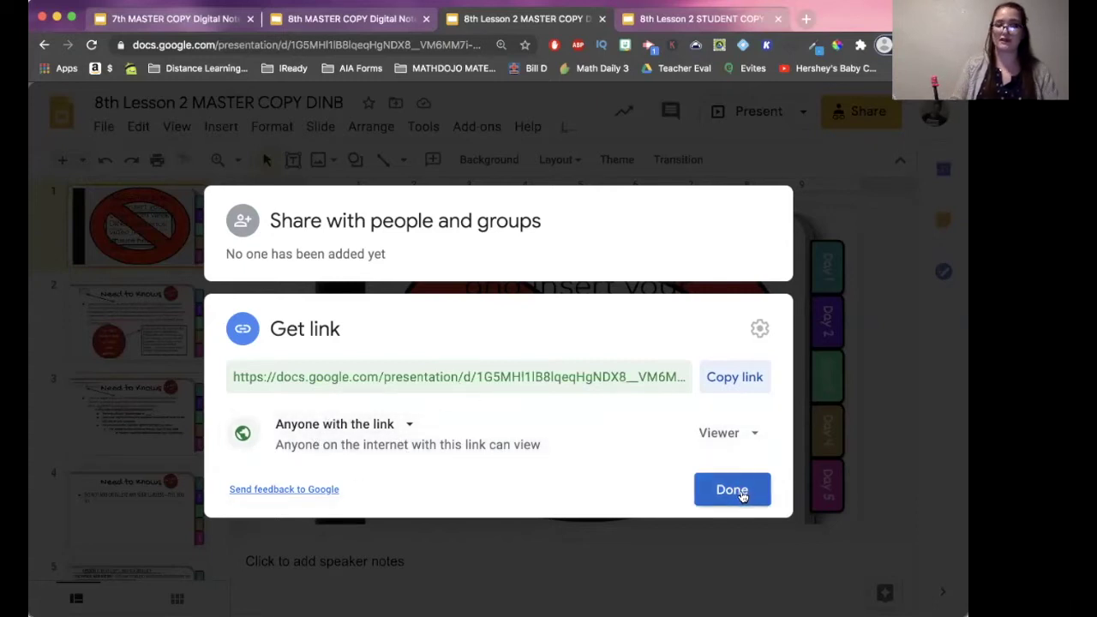
left_click(742, 495)
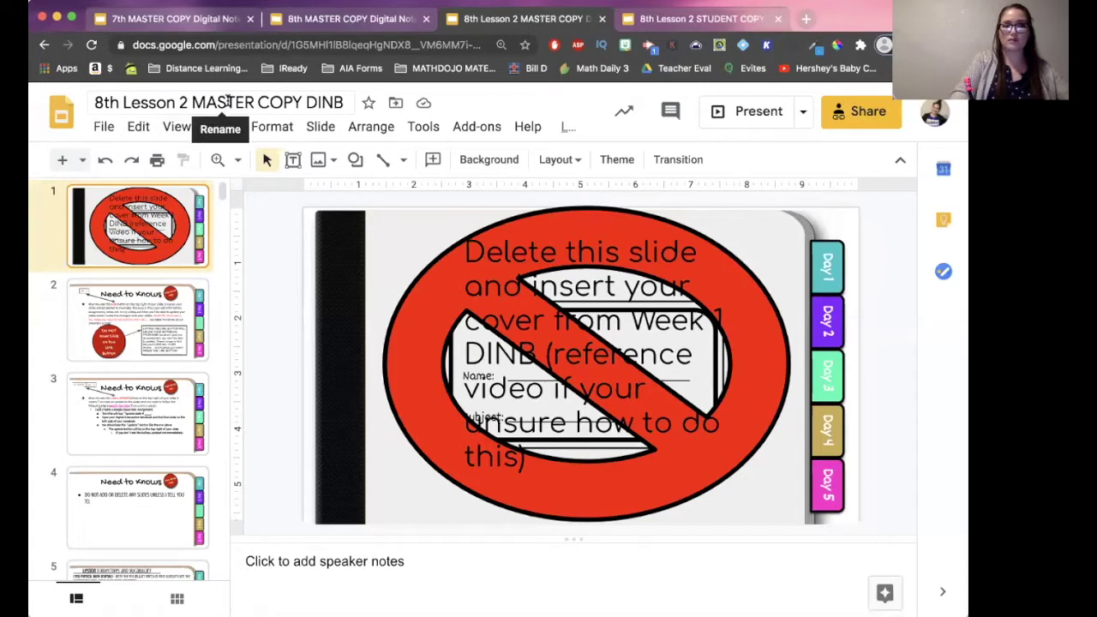
- Open slide 4 with the no-adding-slides rule and nudge its bullet text box slightly
left_click(150, 501)
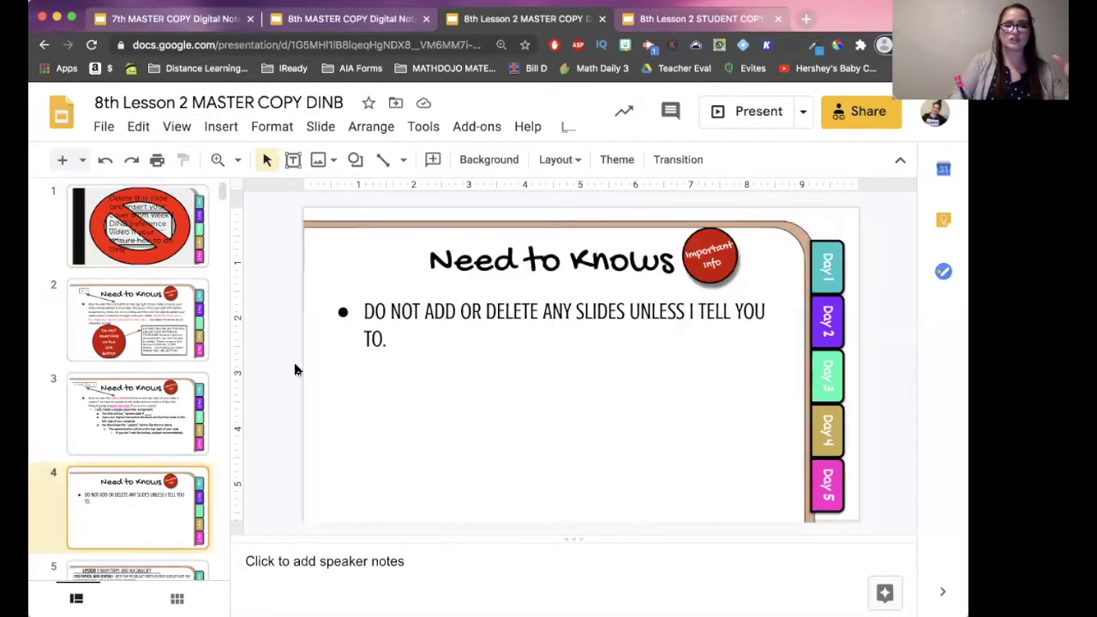
left_click(387, 383)
left_click_drag(409, 373, 405, 376)
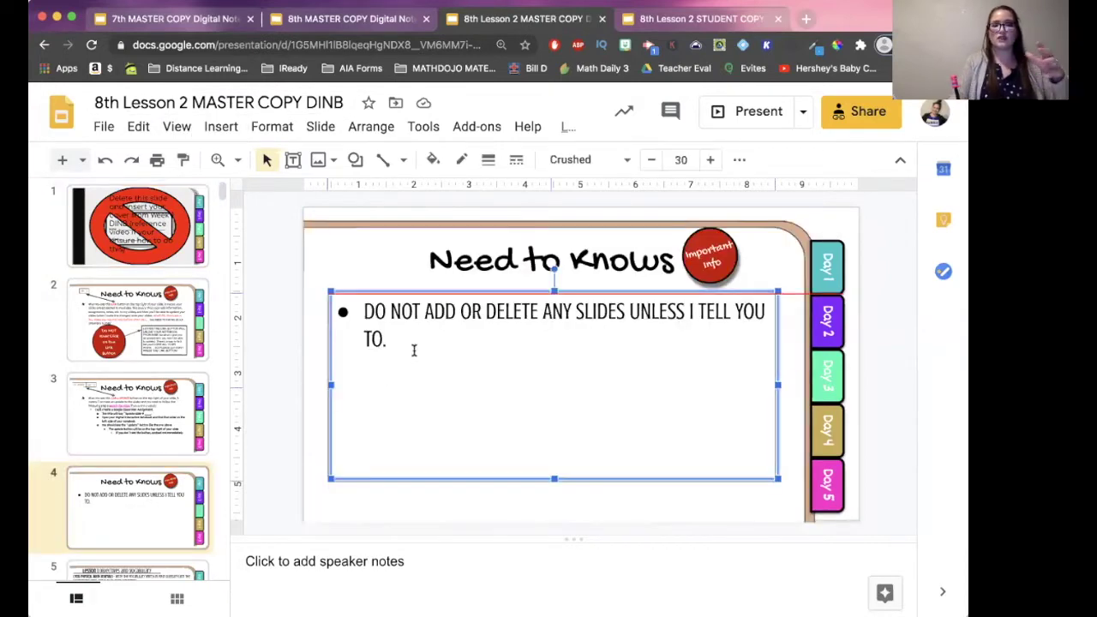
left_click(293, 376)
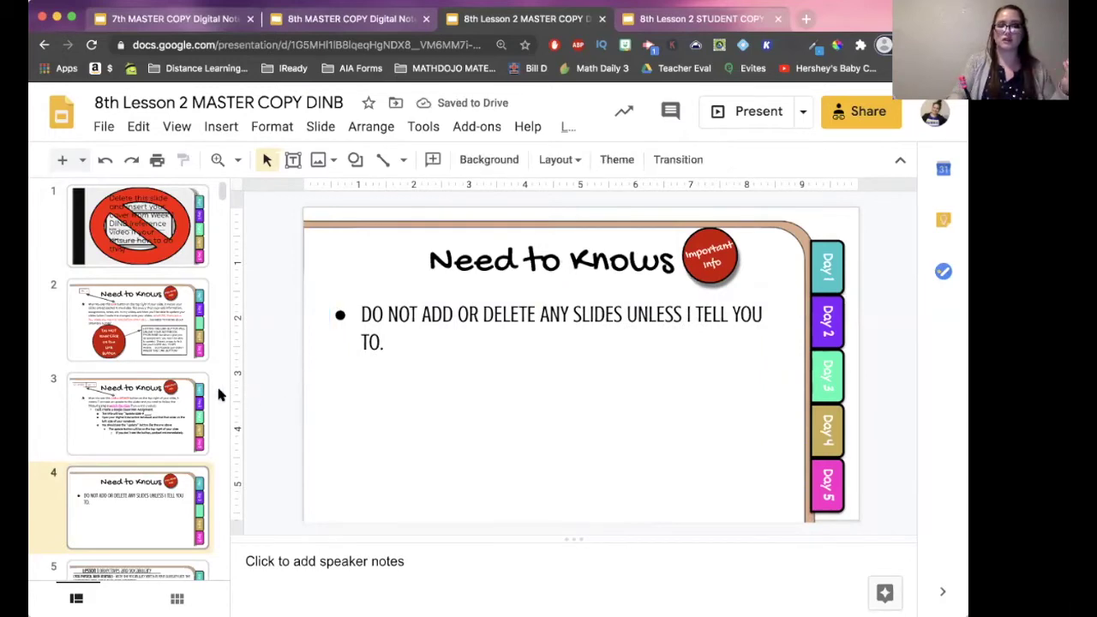
- Switch to the 8th MASTER COPY Digital Notebook showing its blank Name and Subject cover
mouse_move(222, 190)
left_mouse_down()
mouse_move(227, 231)
mouse_move(222, 187)
left_mouse_up()
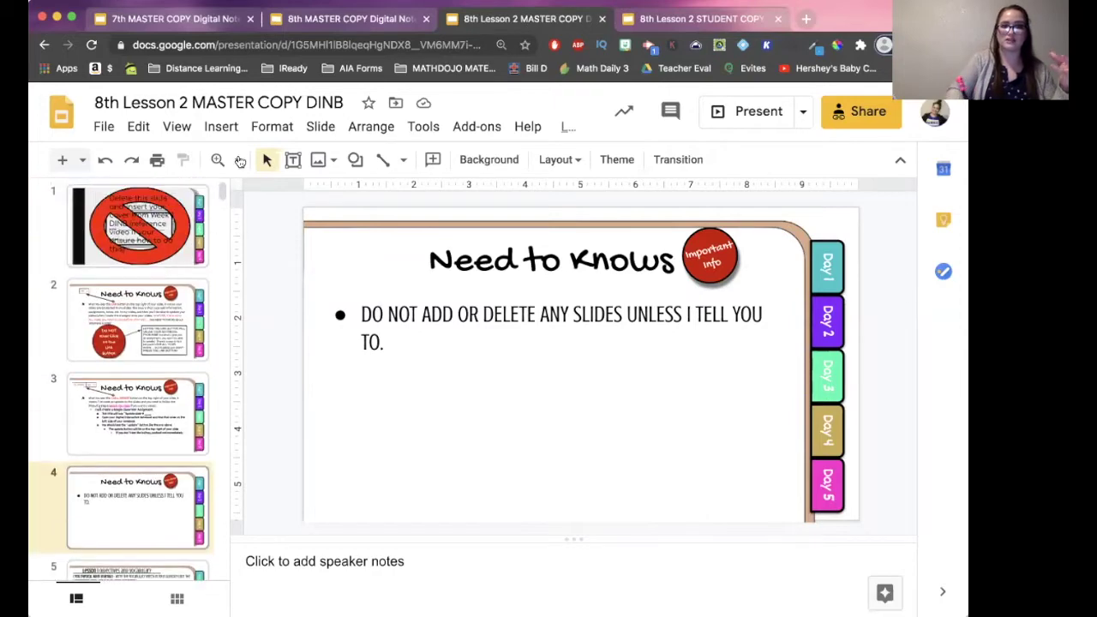
left_click(326, 26)
mouse_move(229, 197)
left_mouse_down()
mouse_move(228, 264)
mouse_move(228, 188)
left_mouse_up()
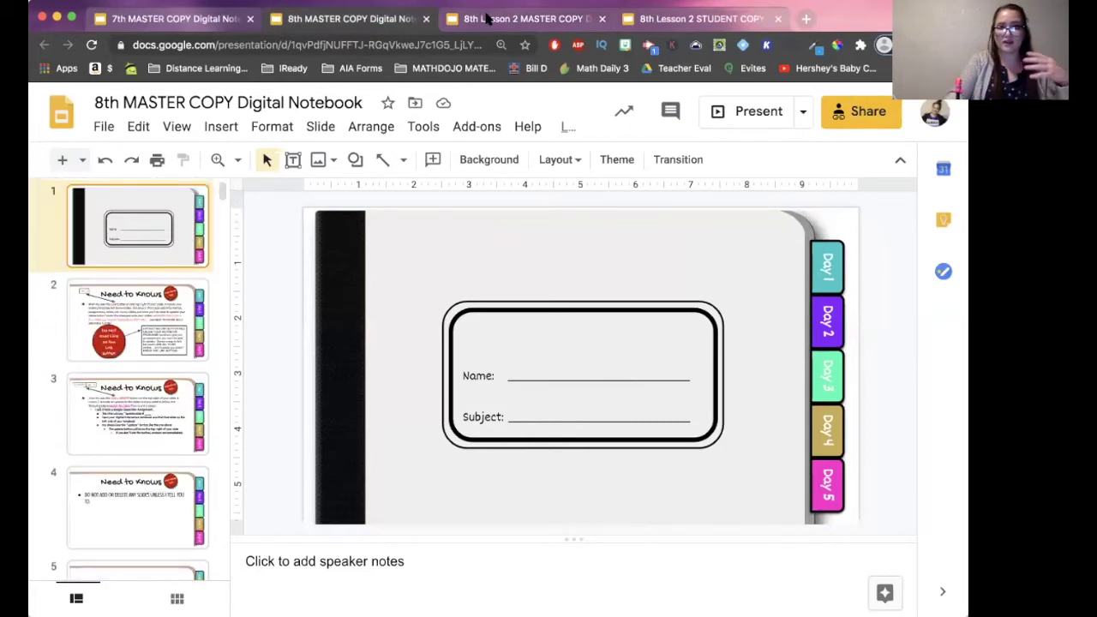
- Return to the 8th Lesson 2 master copy and check the Day tab links
left_click(523, 18)
scroll(222, 200, "down", 3)
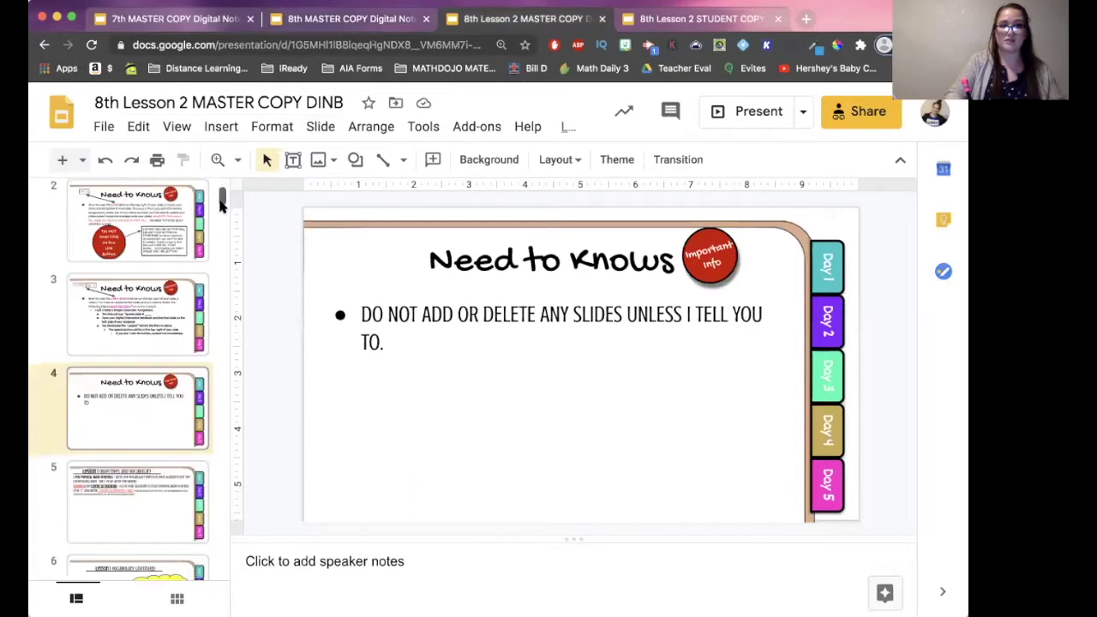
scroll(221, 200, "up", 3)
left_click(823, 264)
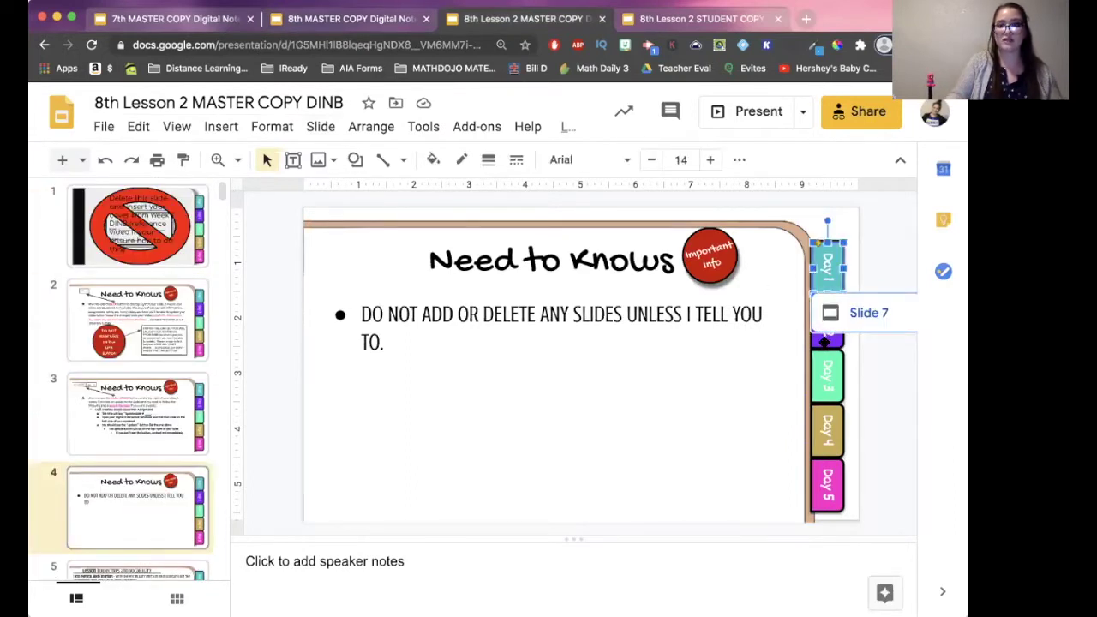
key("Tab")
key("Tab")
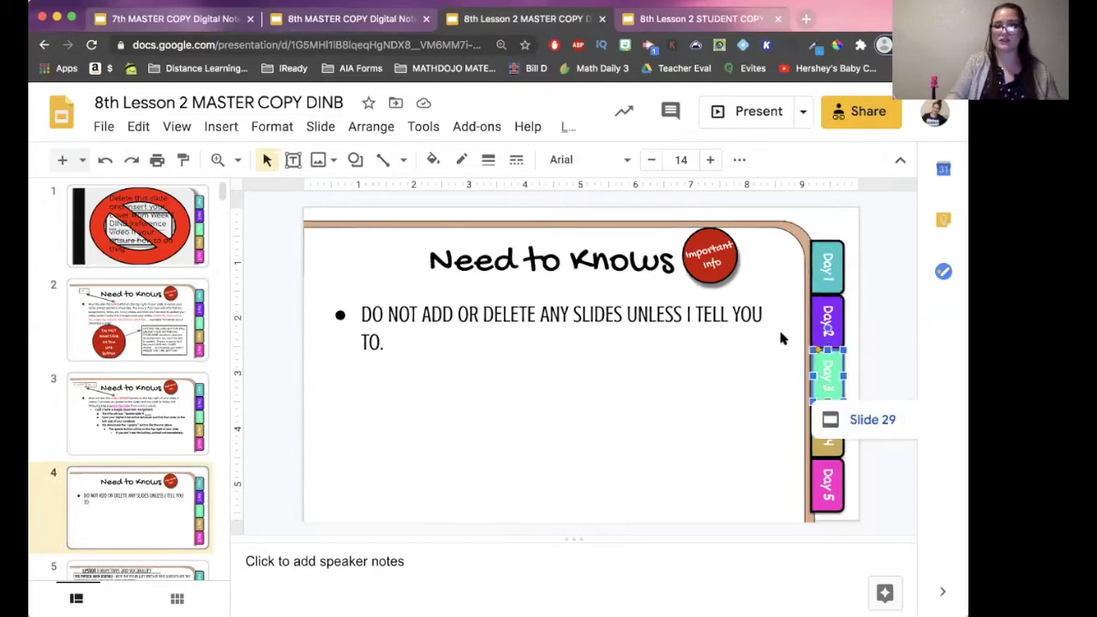
left_click(682, 377)
left_click(269, 305)
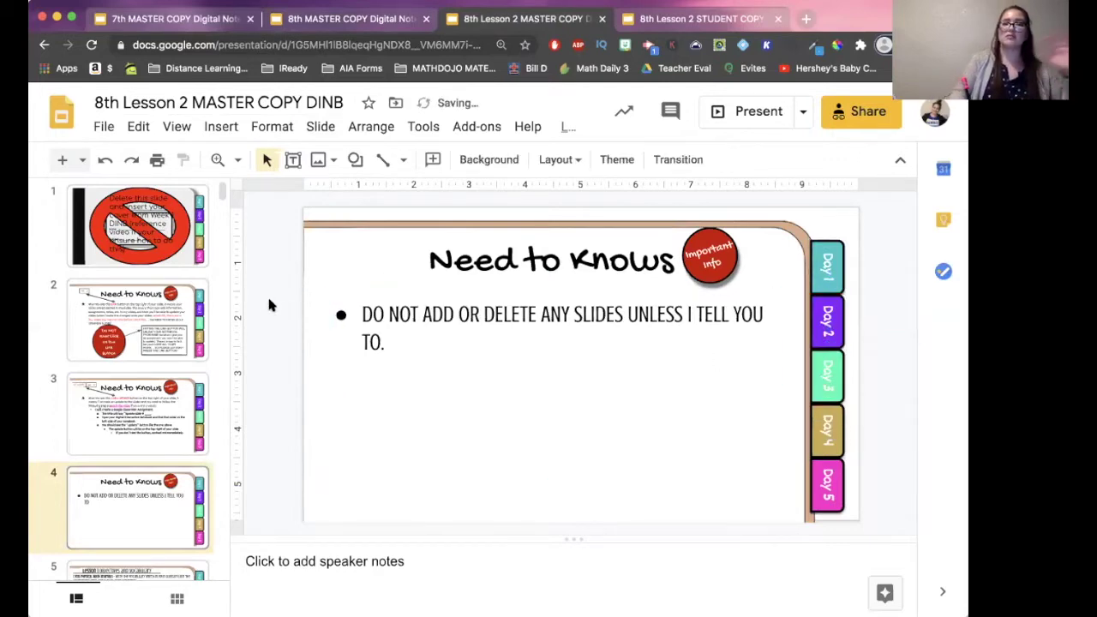
mouse_move(221, 195)
left_mouse_down()
mouse_move(223, 221)
mouse_move(221, 200)
left_mouse_up()
left_click(827, 266)
- Review slides 2–5, then follow slide 5's Day 1 tab link to slide 7
scroll(178, 231, "up", 1)
left_click(179, 229)
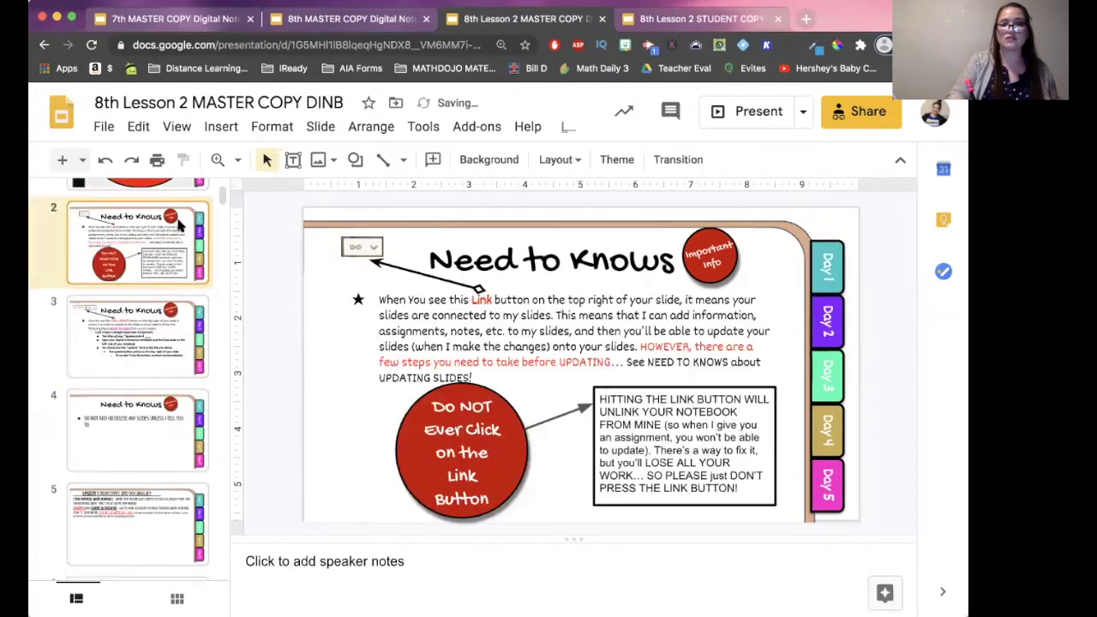
left_click(166, 336)
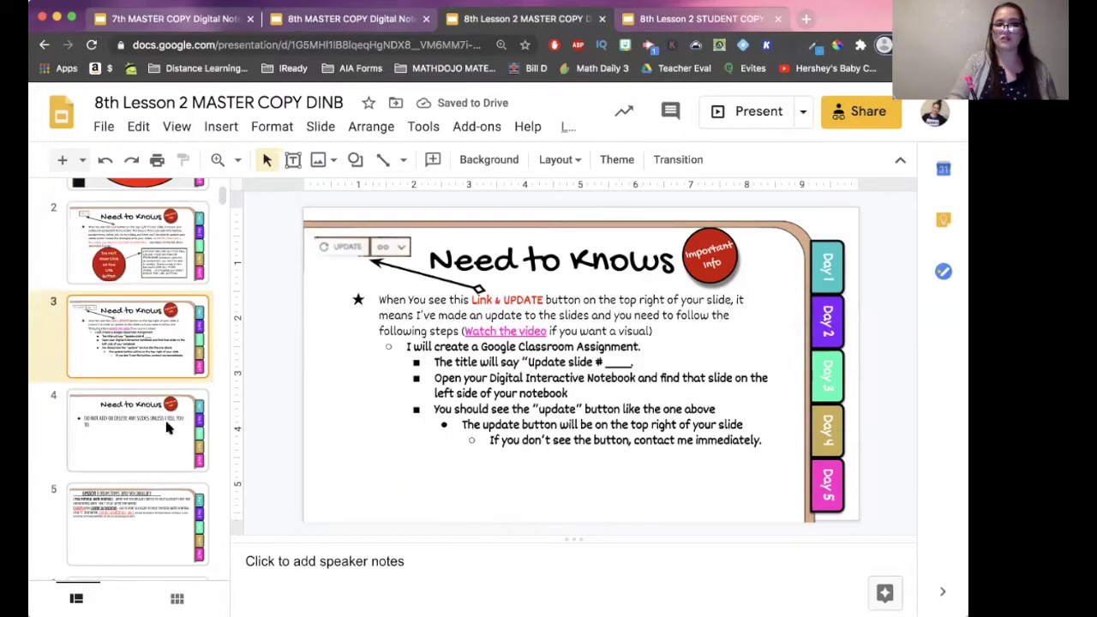
left_click(164, 420)
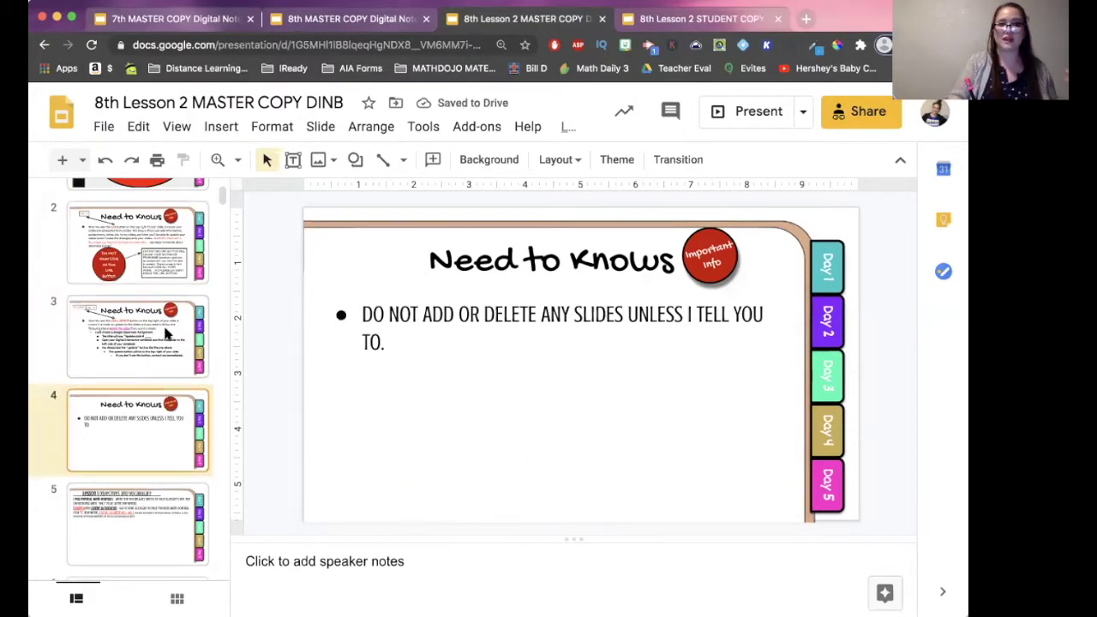
left_click(176, 517)
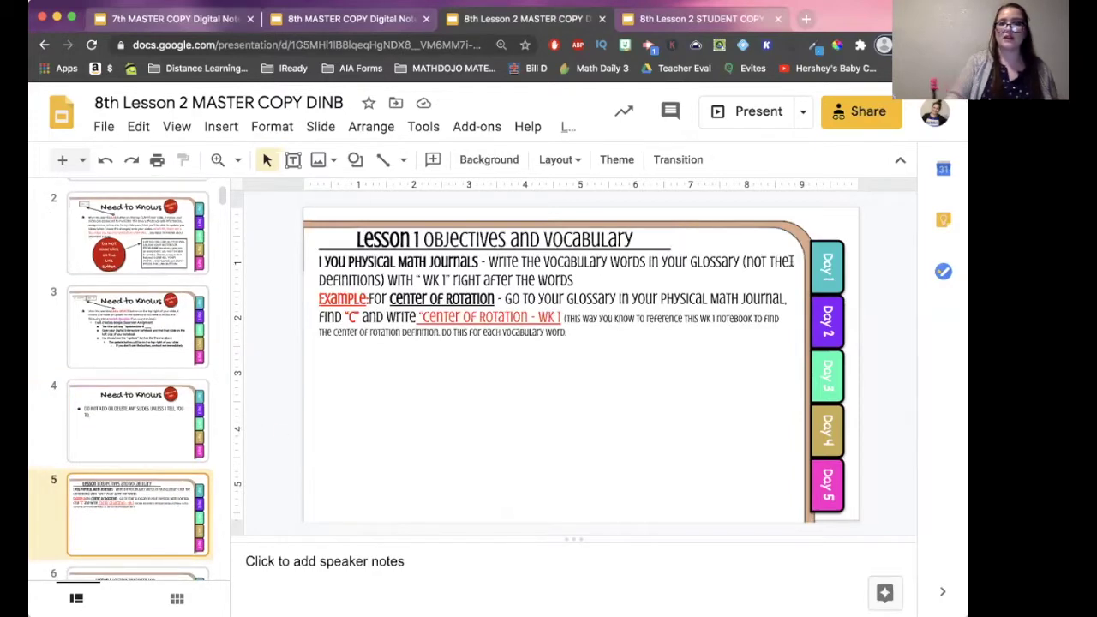
left_click(832, 266)
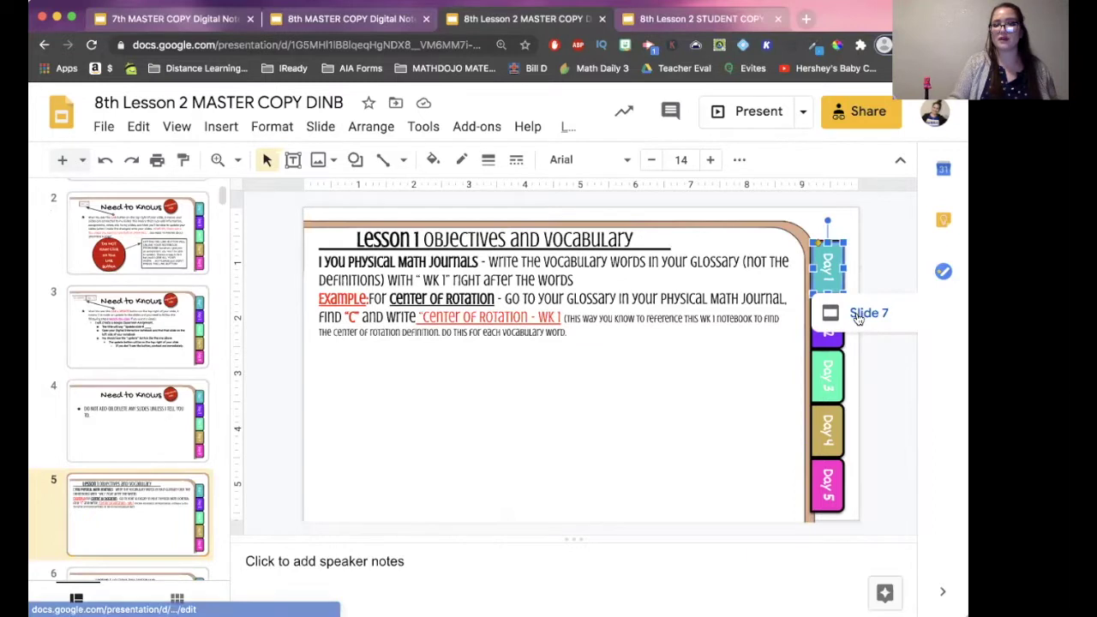
left_click(868, 313)
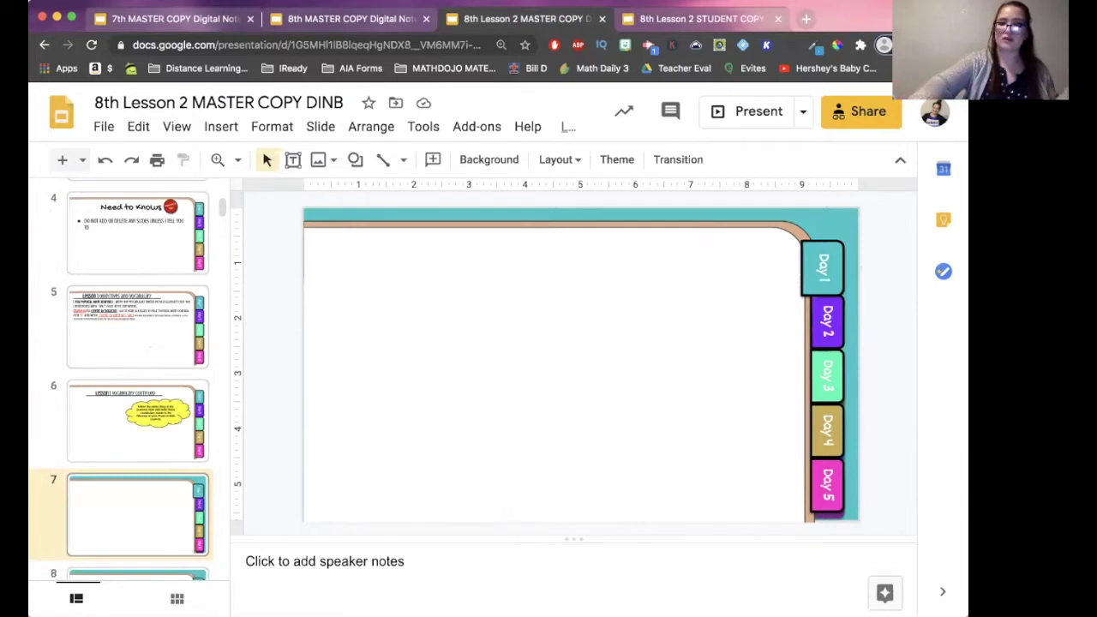
- Step through slides 17, 28, 45, 55 and 65 to the last Glossary slide, 72
key("Down")
key("Down")
key("Down")
key("Down")
key("Down")
key("Down")
key("Down")
key("Down")
key("Down")
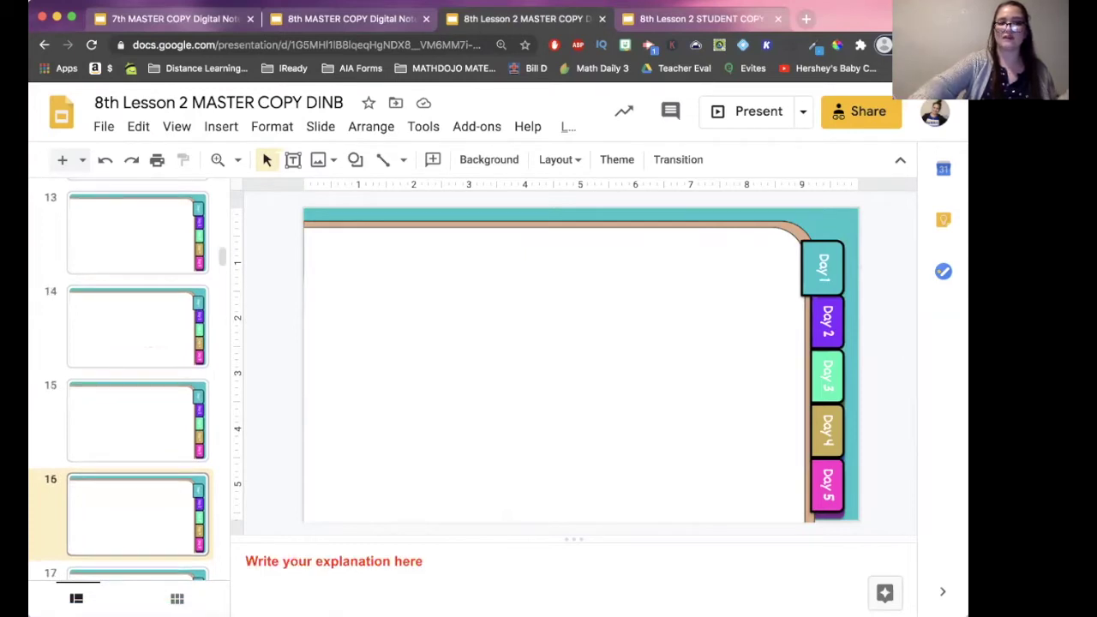
key("Down")
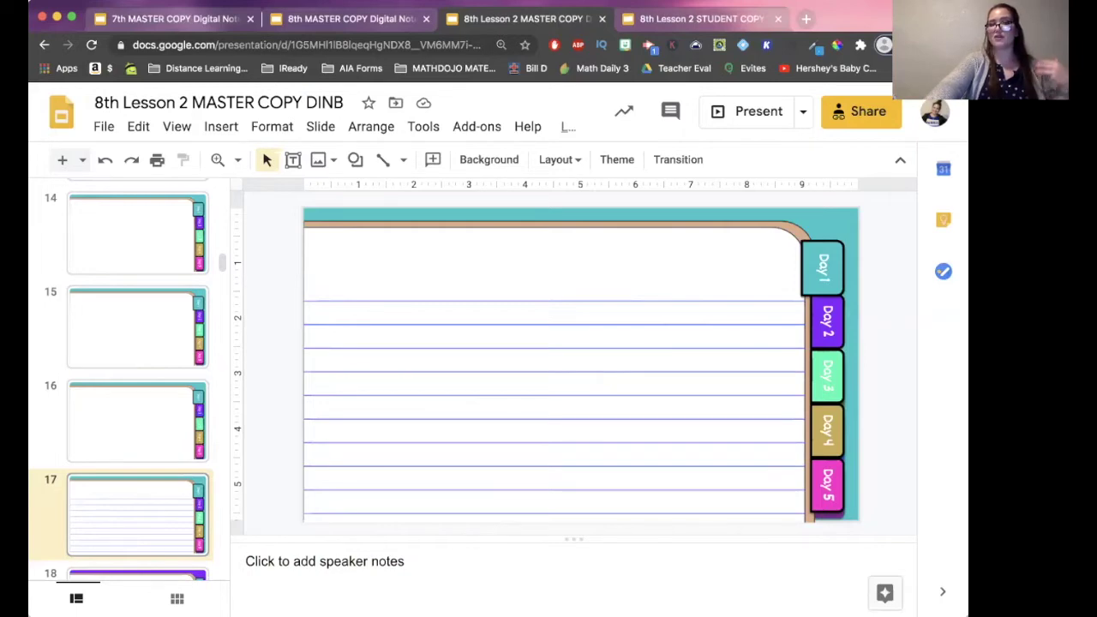
key("Down")
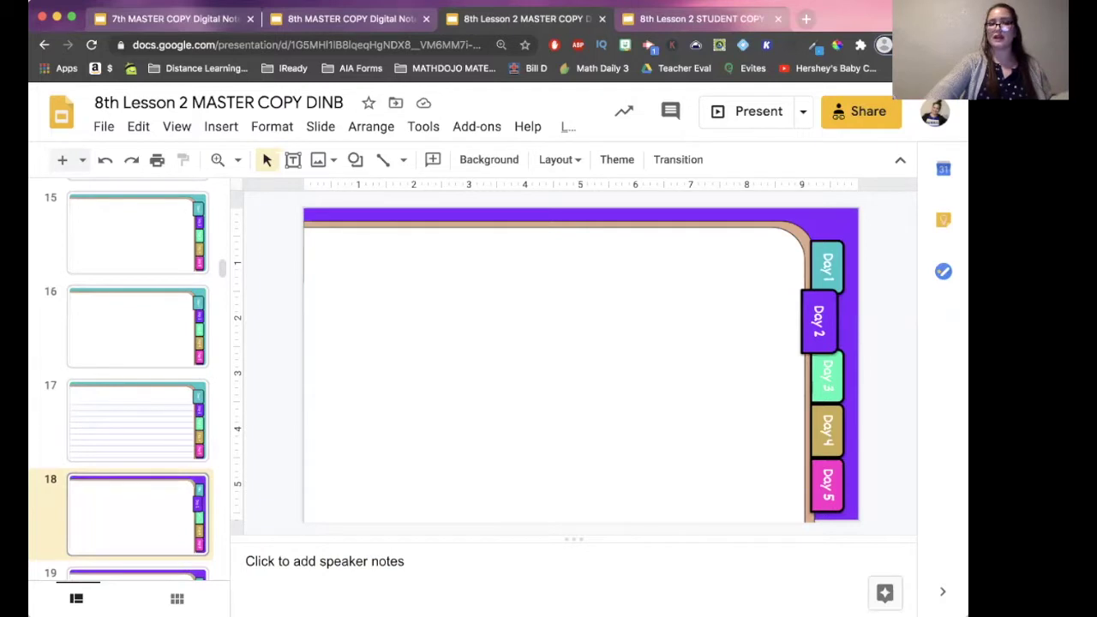
key("Down")
key("Down")
key("Down")
key("Down")
key("Down")
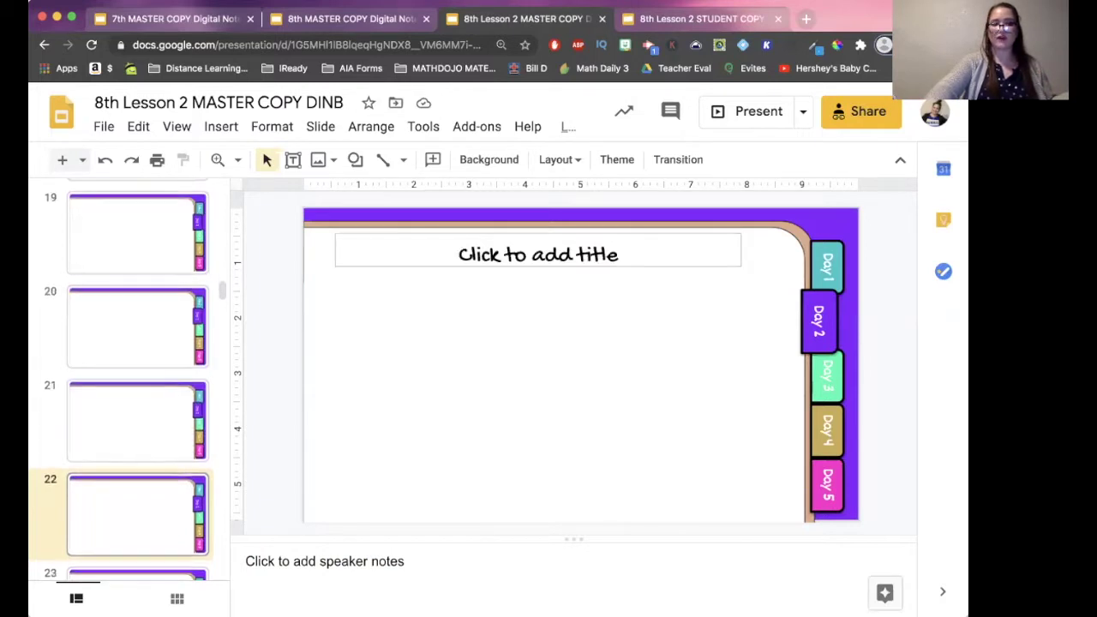
key("Down")
key("Down")
key("Down")
key("Down")
key("Down")
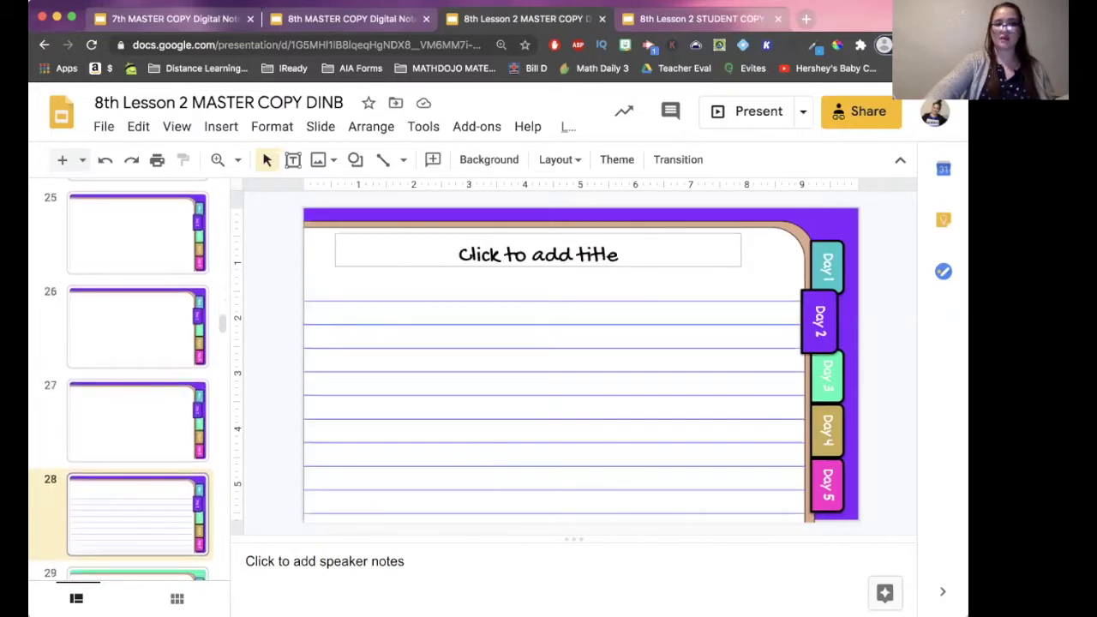
key("Down")
key("Down")
key("Down")
key("Down")
key("Down")
key("Down")
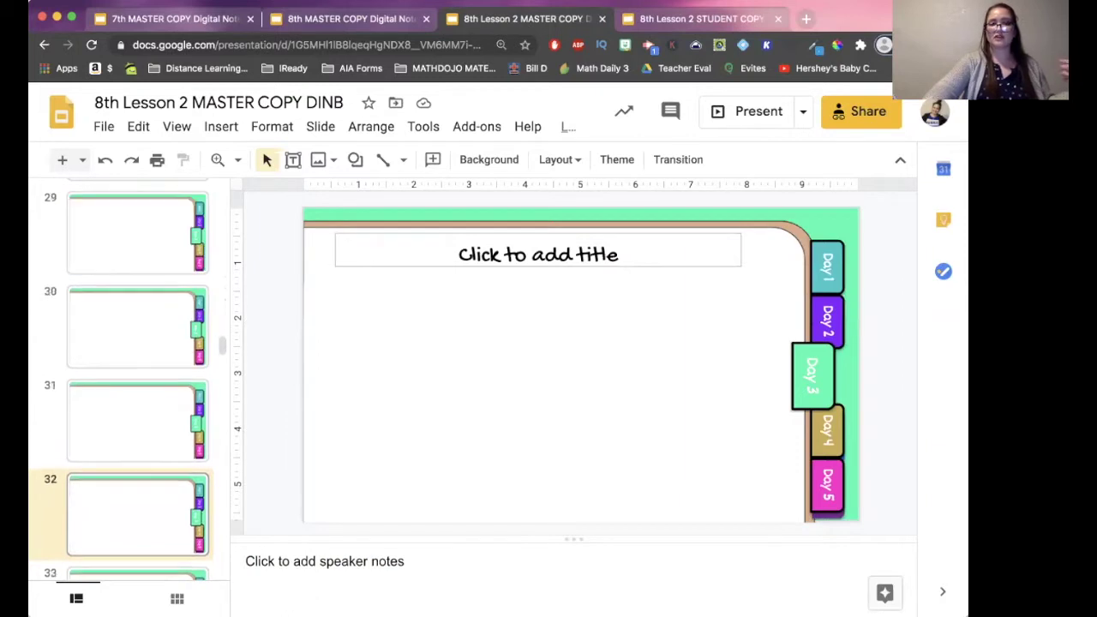
key("Down")
key("Down")
key("Down")
key("Down")
key("Down")
key("Down")
key("Down")
key("Down")
key("Down")
key("Down")
key("Down")
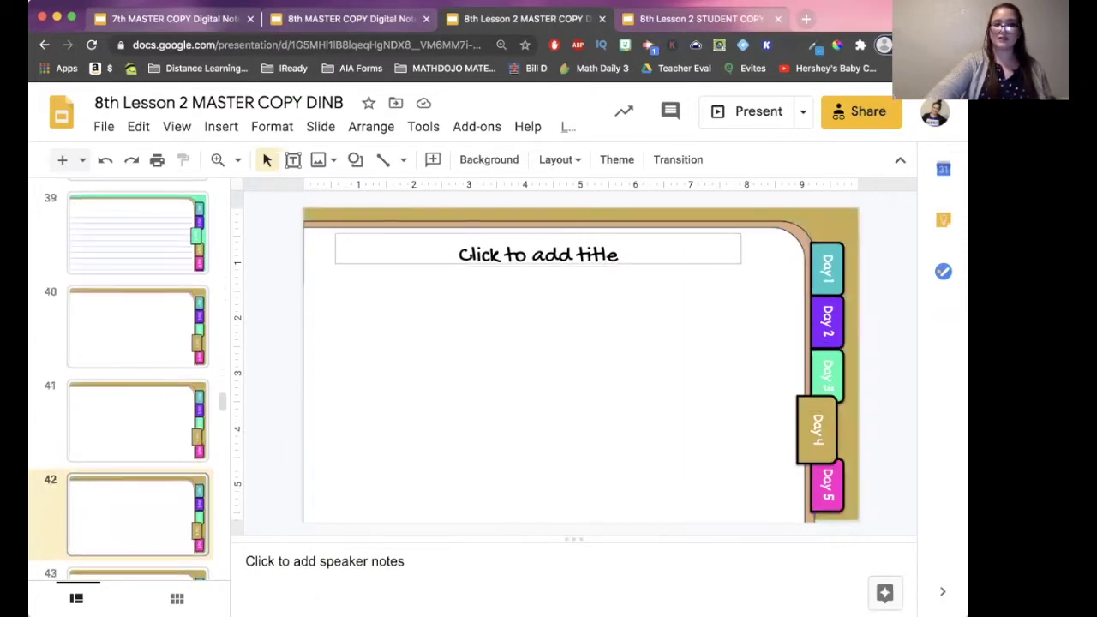
key("Down")
key("Down")
key("Down")
key("Down")
key("Down")
key("Down")
key("Down")
key("Down")
key("Down")
key("Down")
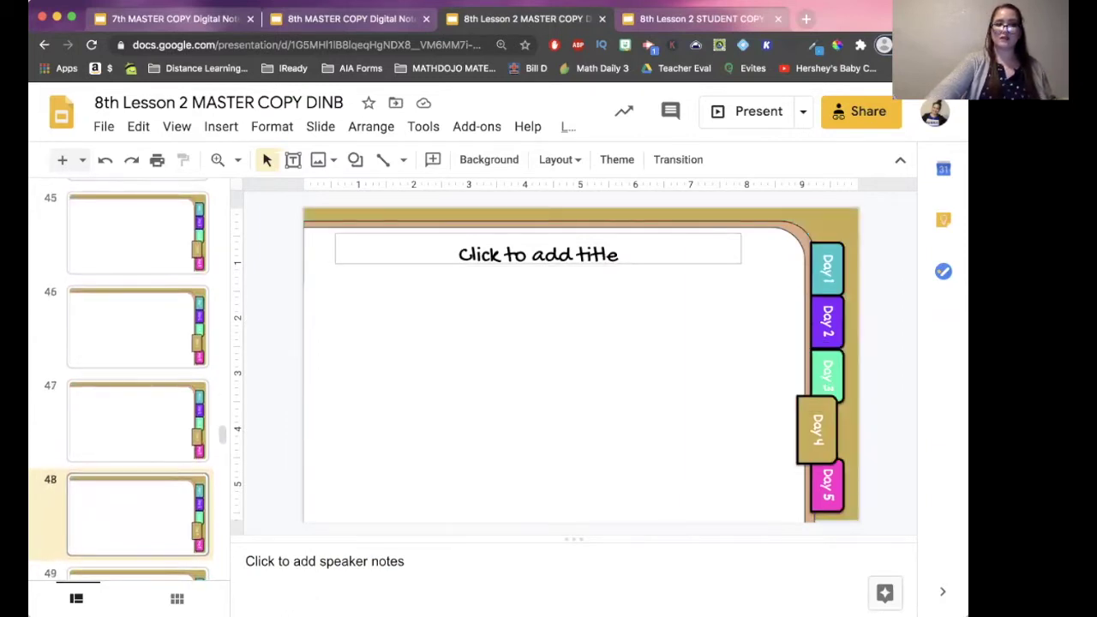
key("Down")
key("Down")
key("Down")
key("Down")
key("Down")
key("Down")
key("Down")
key("Down")
key("Down")
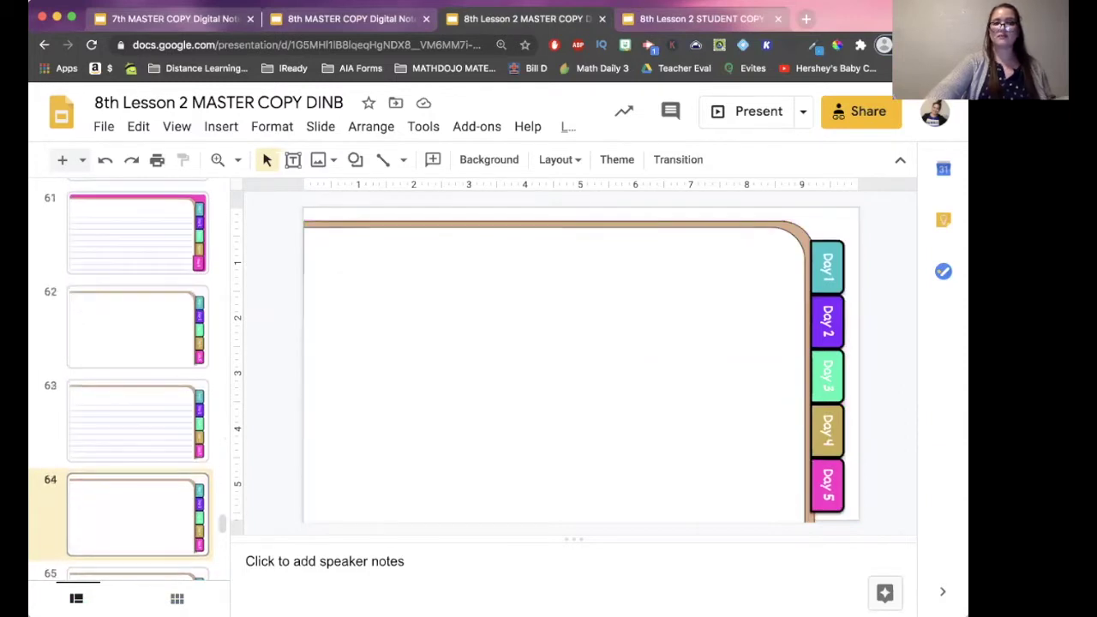
key("Up")
key("Up")
key("Up")
key("Down")
key("Down")
key("Down")
key("Down")
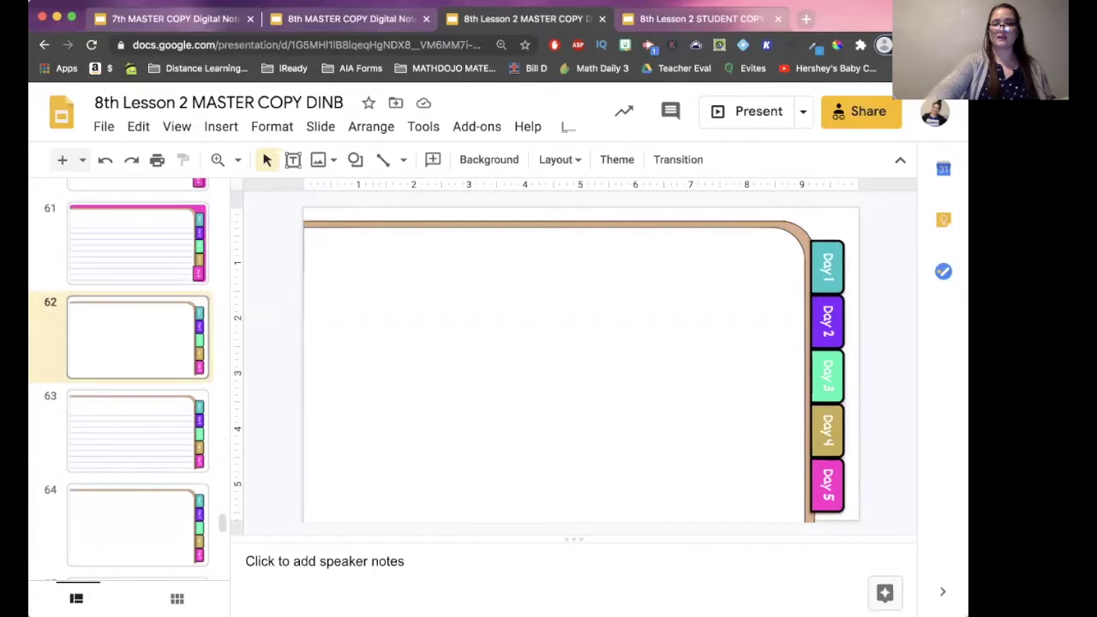
key("Down")
key("Down")
key("Down")
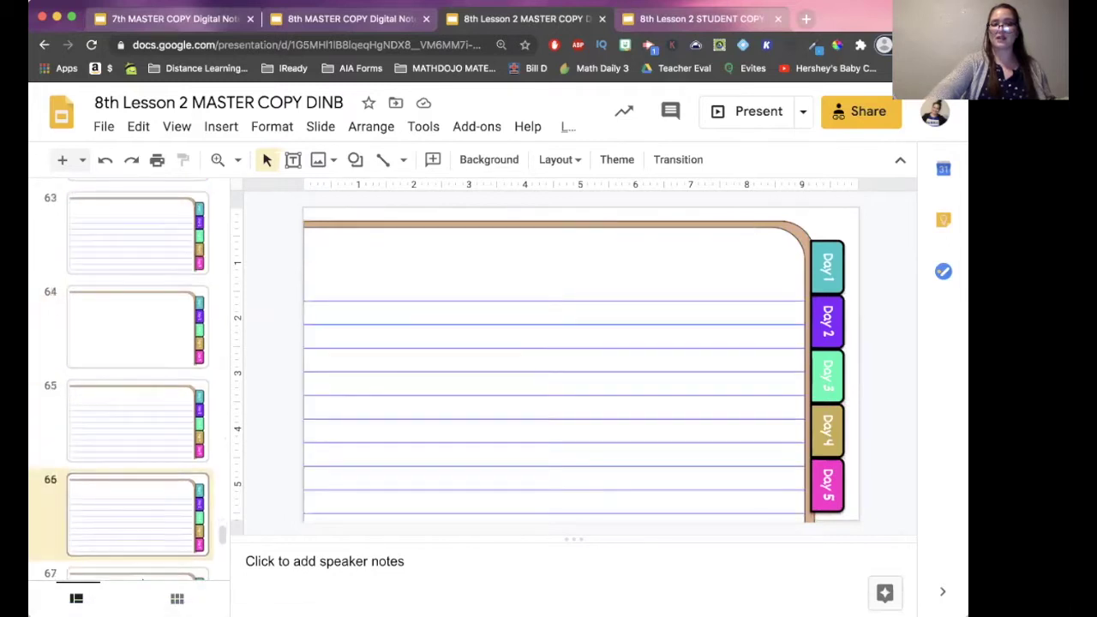
key("Down")
key("Down")
key("Down")
key("Down")
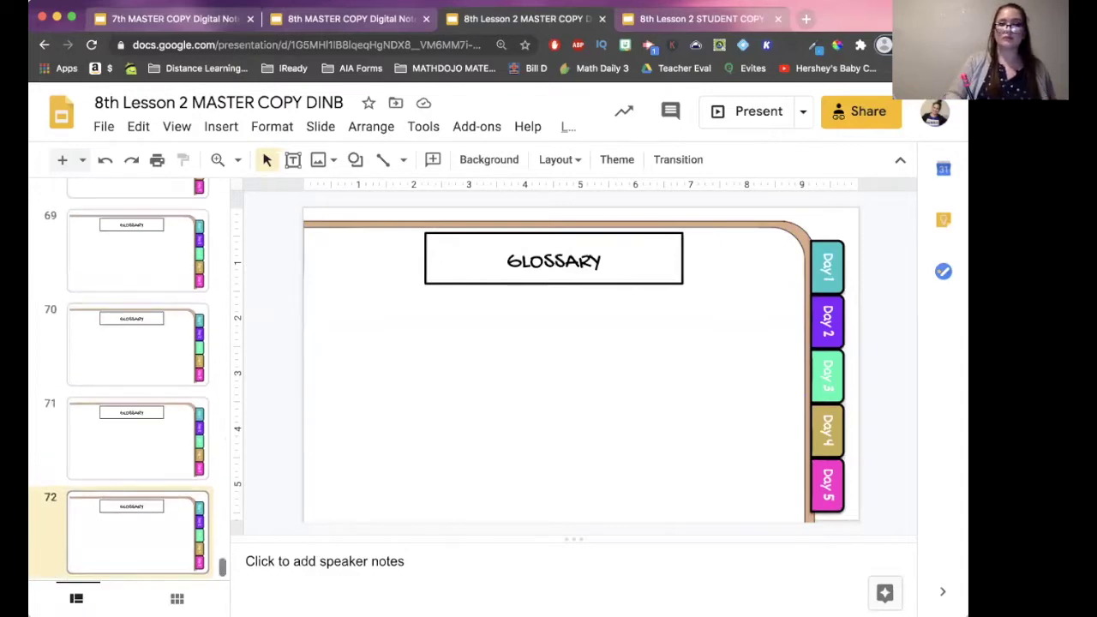
- Scroll back up the filmstrip to slide 4, the Need to Knows page
scroll(137, 378, "up", 20)
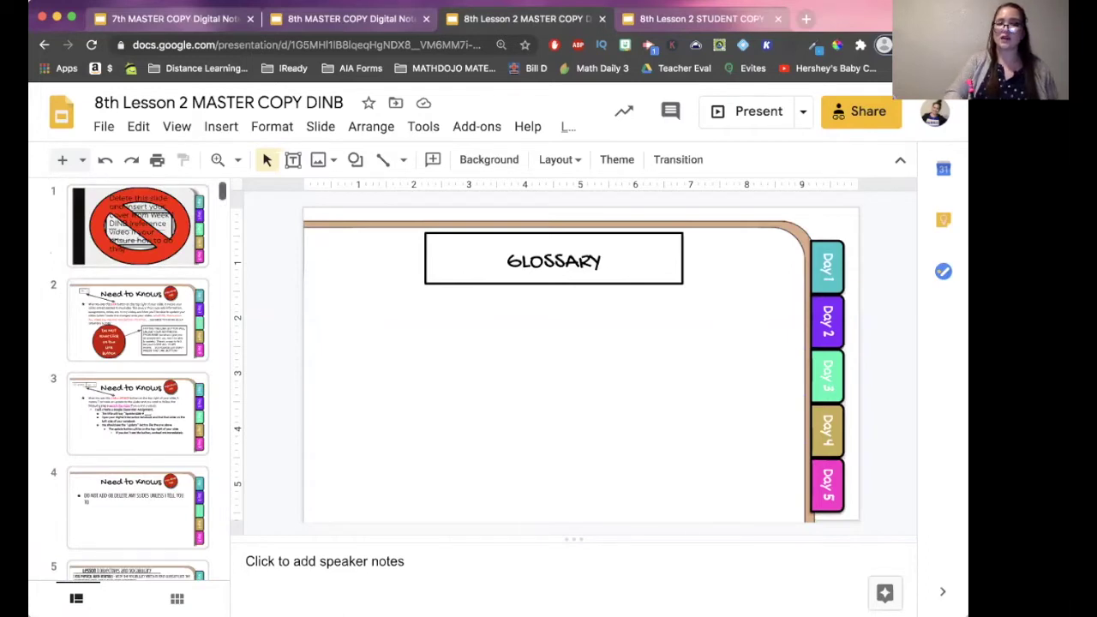
scroll(137, 377, "down", 10)
scroll(137, 377, "up", 5)
scroll(138, 377, "up", 3)
scroll(137, 377, "up", 3)
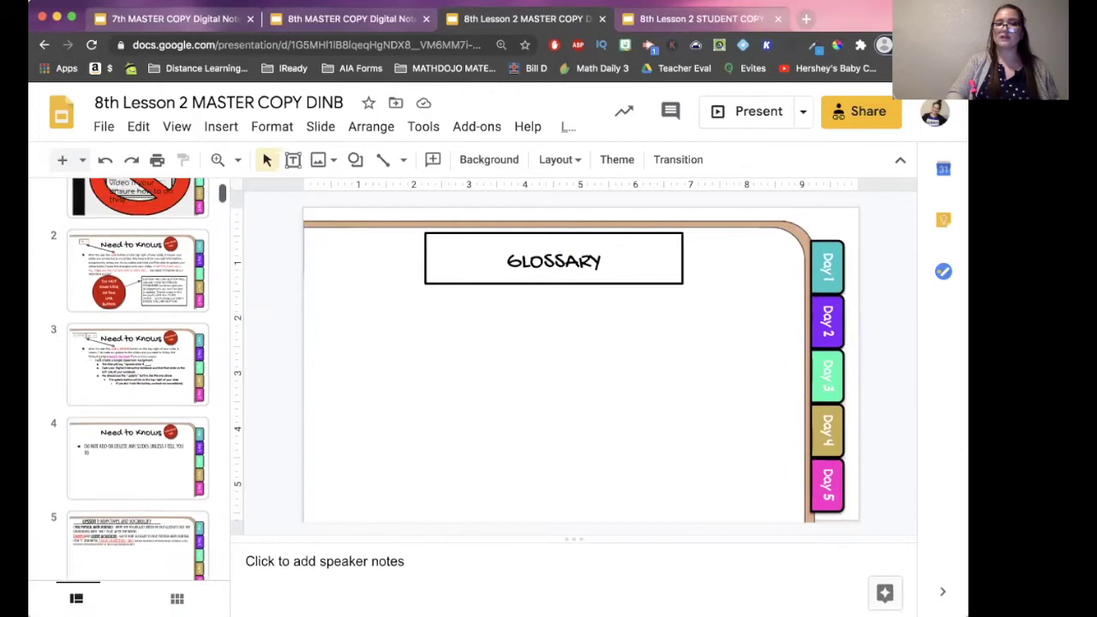
scroll(138, 378, "down", 2)
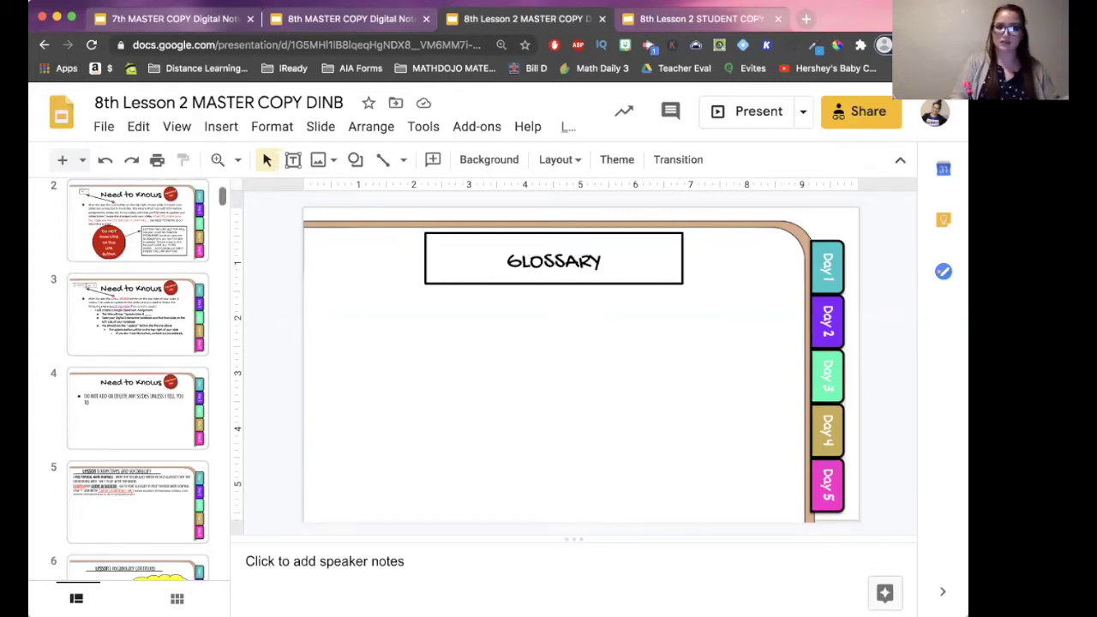
scroll(137, 377, "down", 3)
left_click(137, 283)
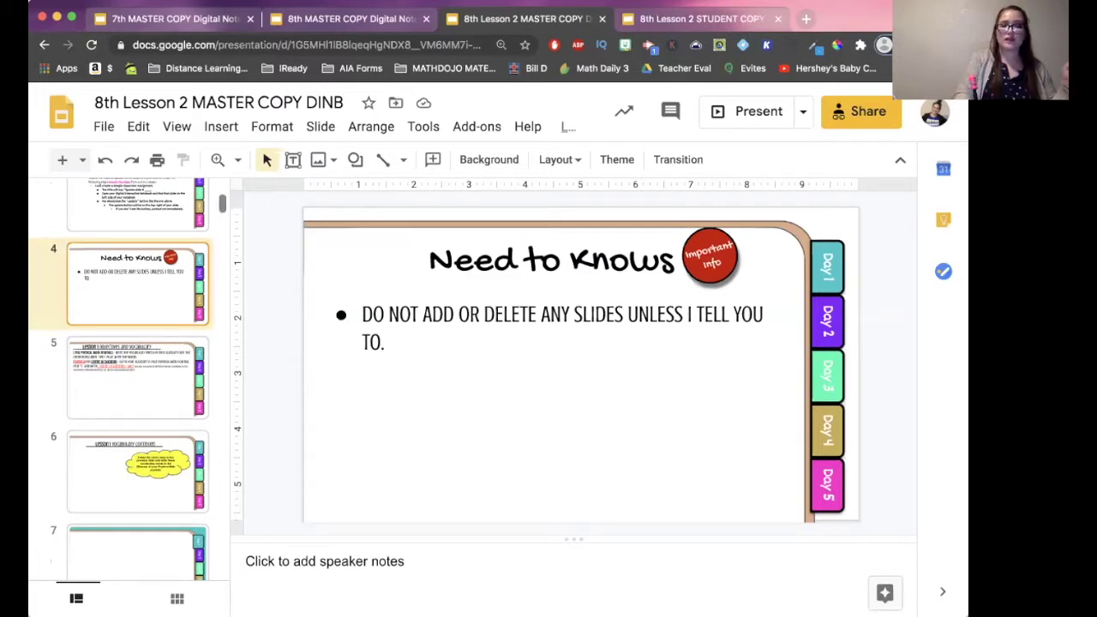
- Insert a new slide after the blank Day 1 slide 7, then return to slide 7
scroll(137, 377, "down", 3)
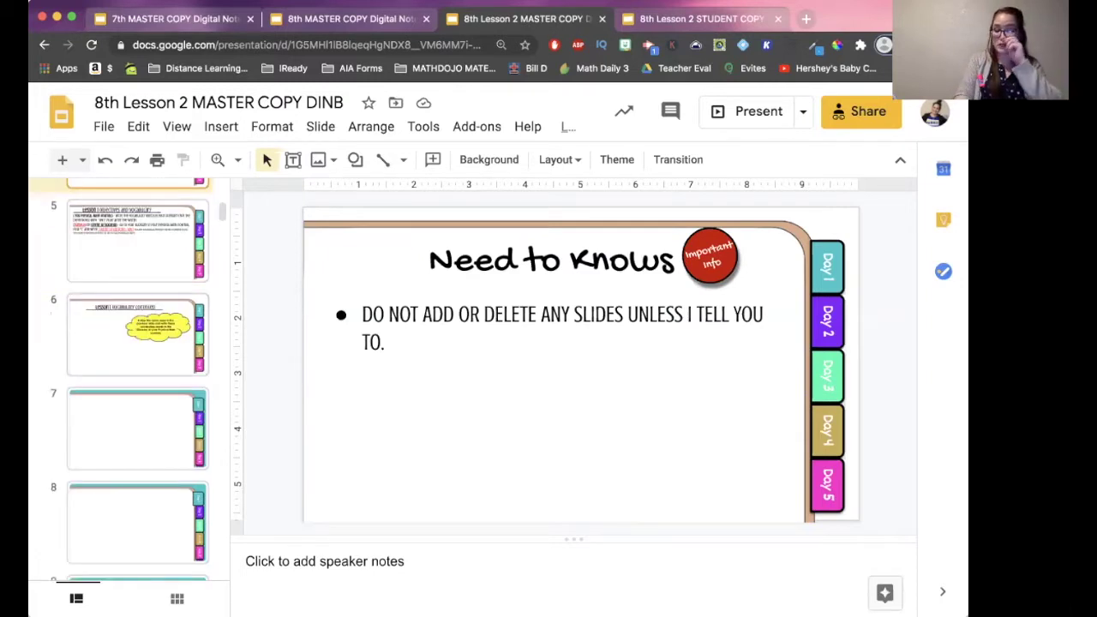
left_click(137, 429)
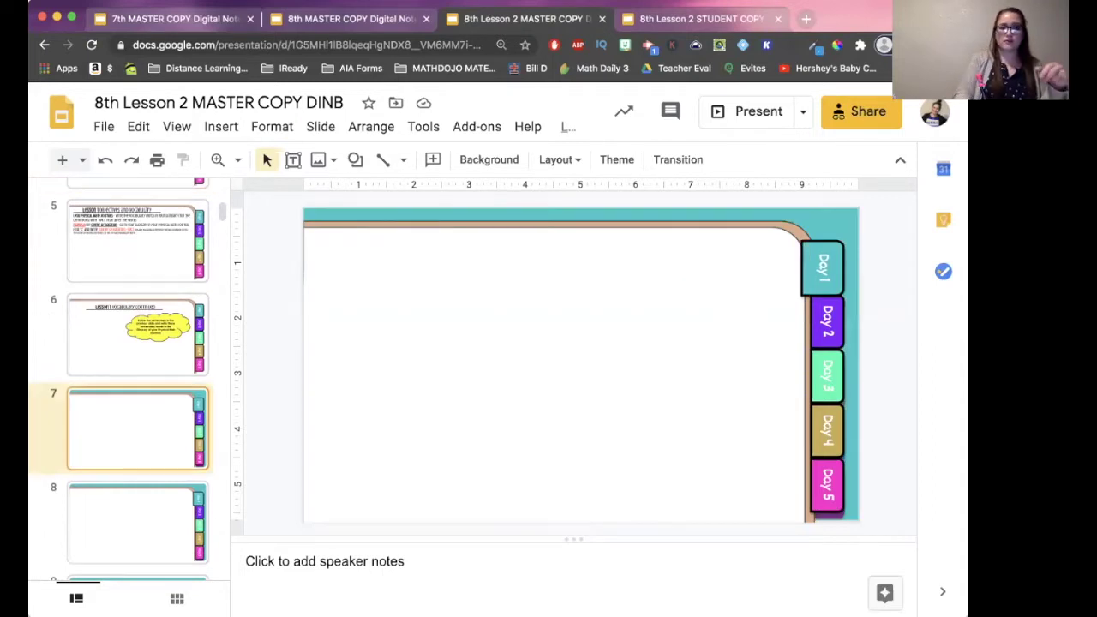
left_click(62, 160)
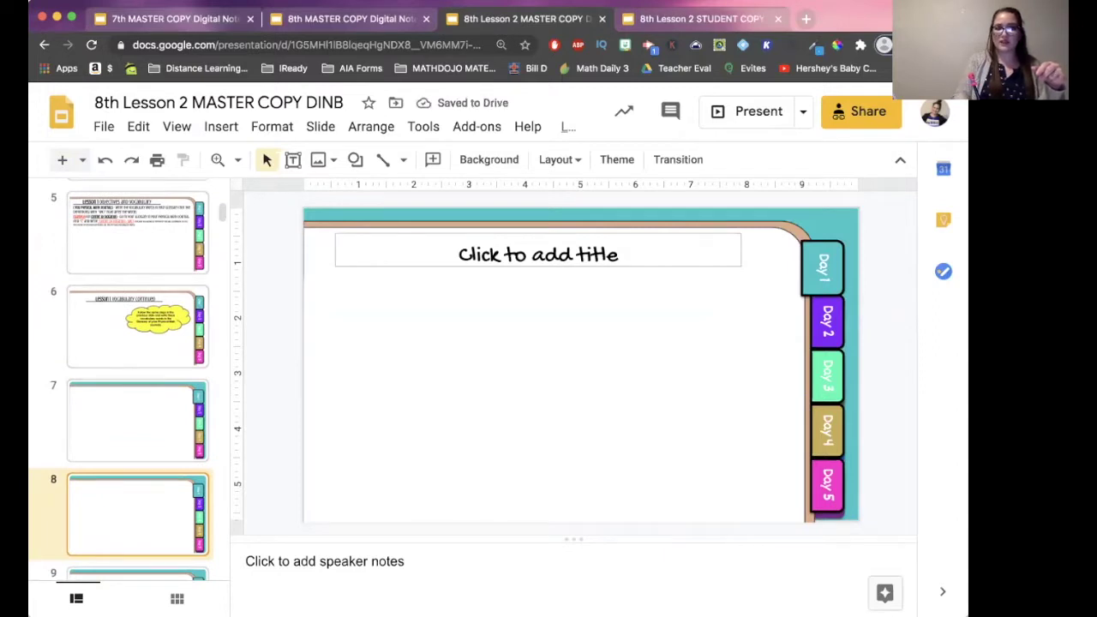
left_click(137, 421)
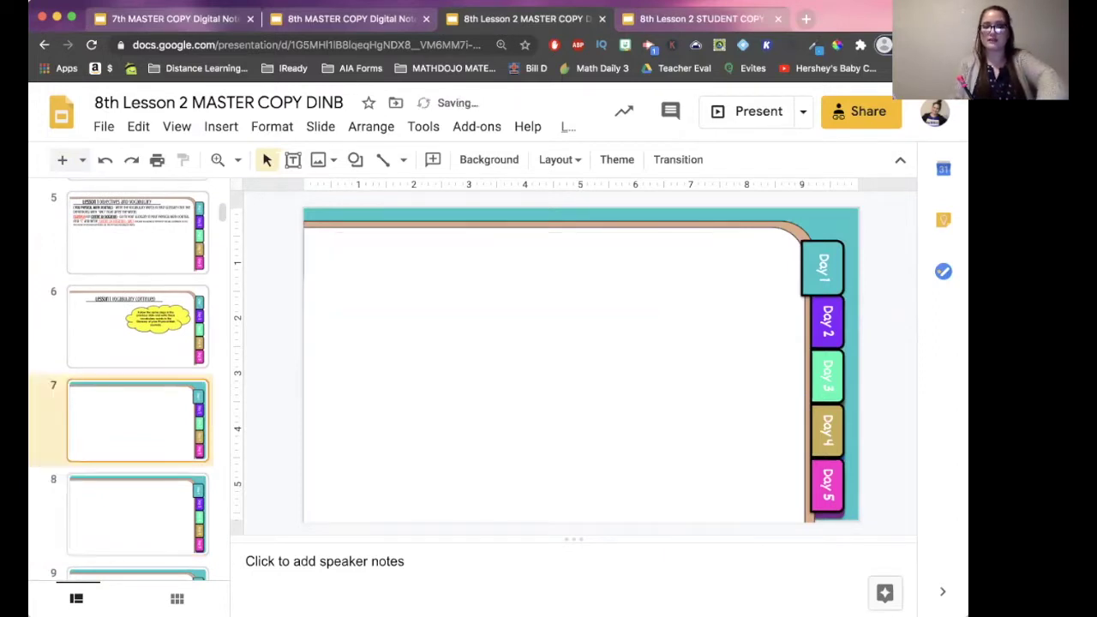